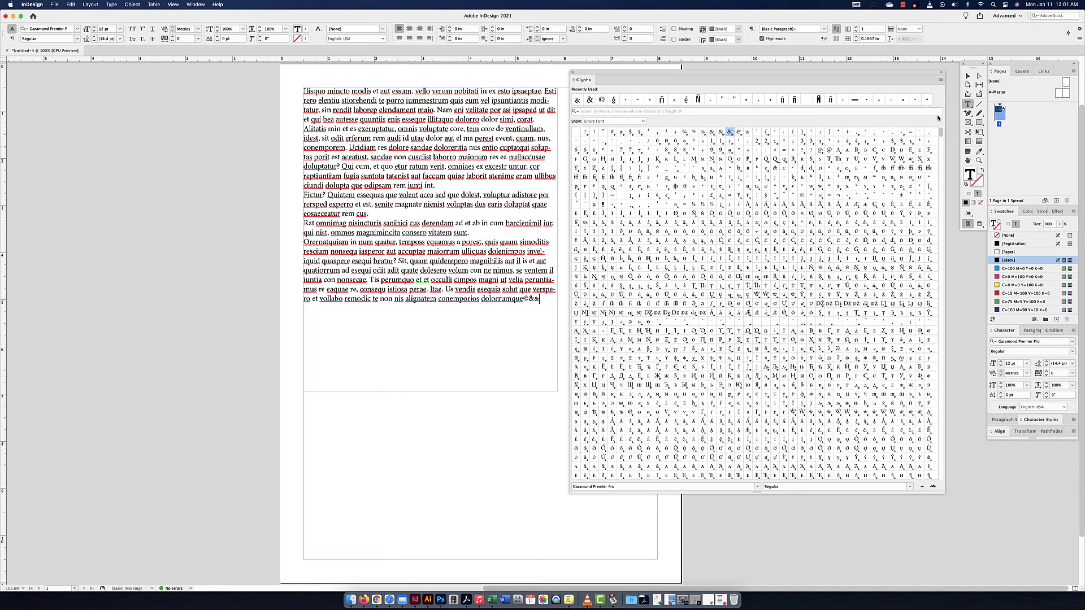
- Insert five more Garamond Premier Pro ampersand variants at the end of the text and select the inserted ampersands
double_click(711, 133)
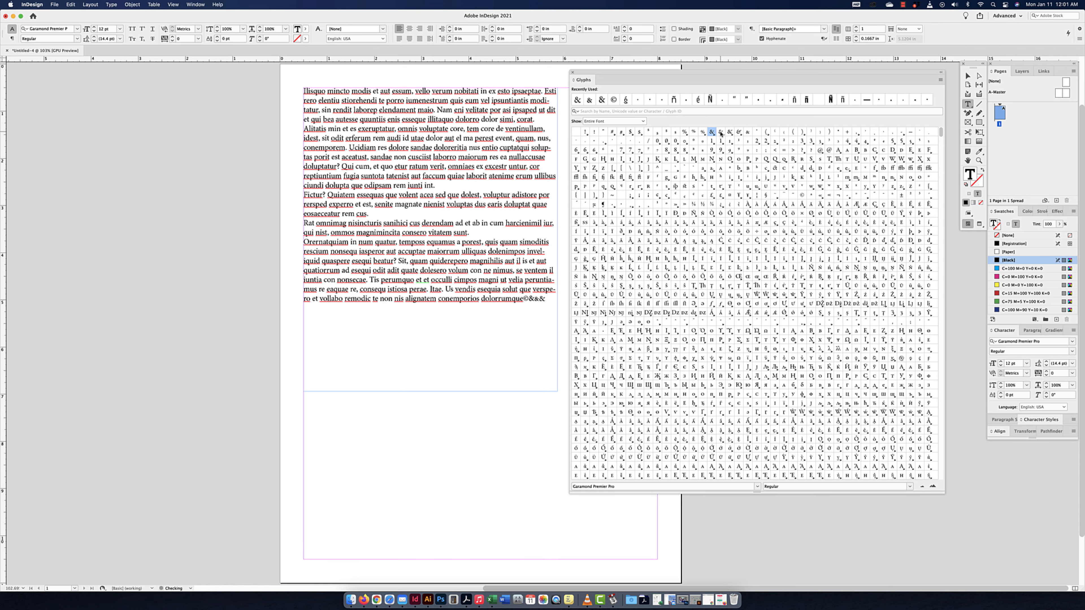
double_click(720, 132)
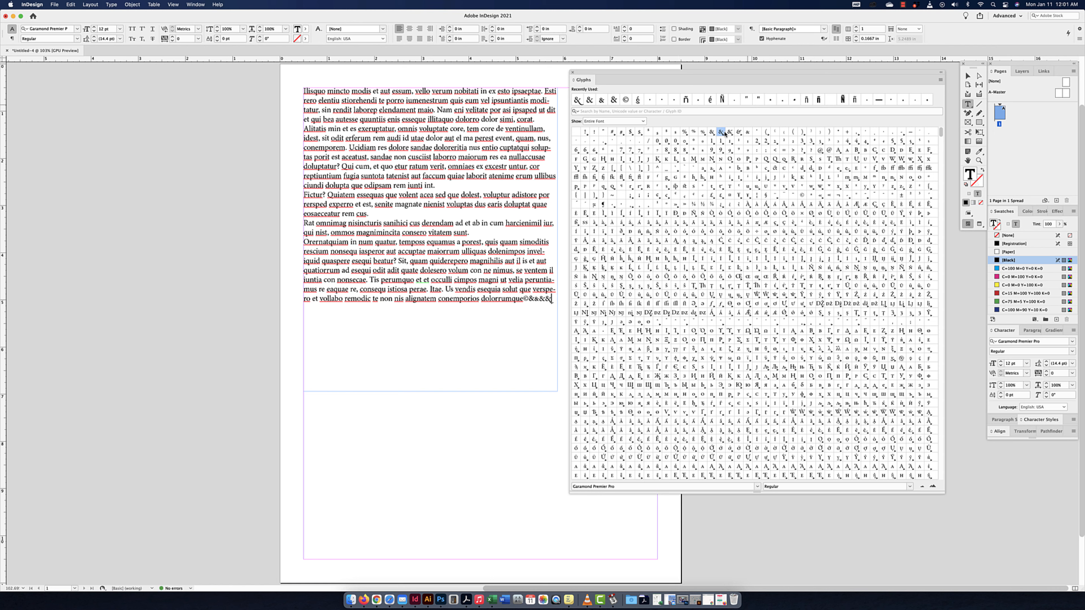
double_click(729, 133)
double_click(739, 133)
double_click(747, 132)
left_click_drag(517, 299, 557, 306)
- Insert a Minion Pro symbol glyph inside the word "magnihilis" in the last paragraph and select it
left_click(492, 261)
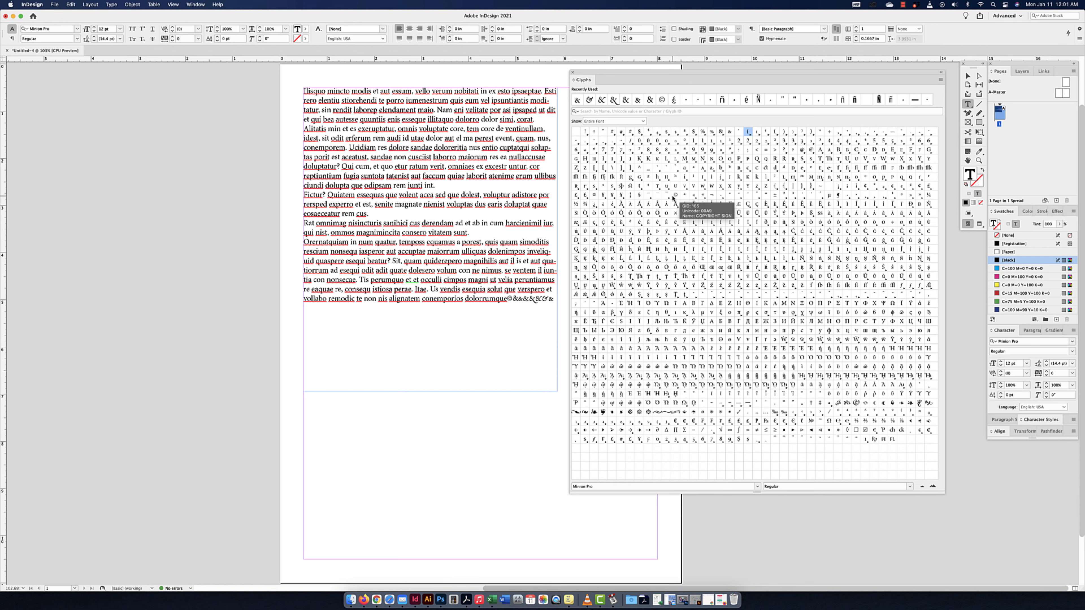
left_click(492, 262)
double_click(729, 195)
left_click_drag(496, 261, 499, 261)
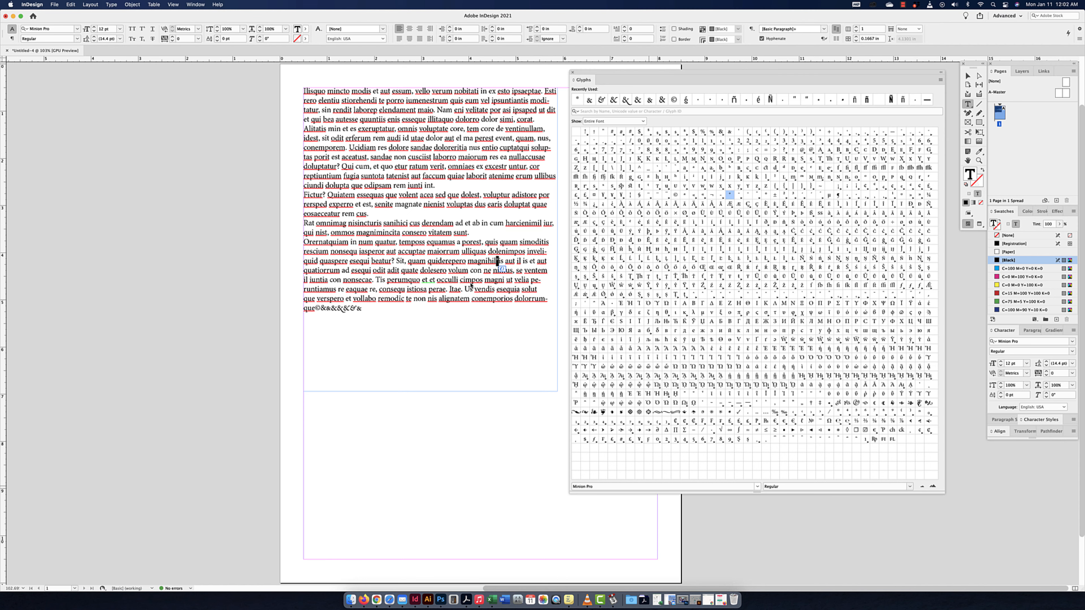
- Examine the glyph display sizes and categories, view the ampersand's Alternates for Selection, and return to Entire Font
left_click(920, 486)
left_click(932, 486)
left_click(614, 121)
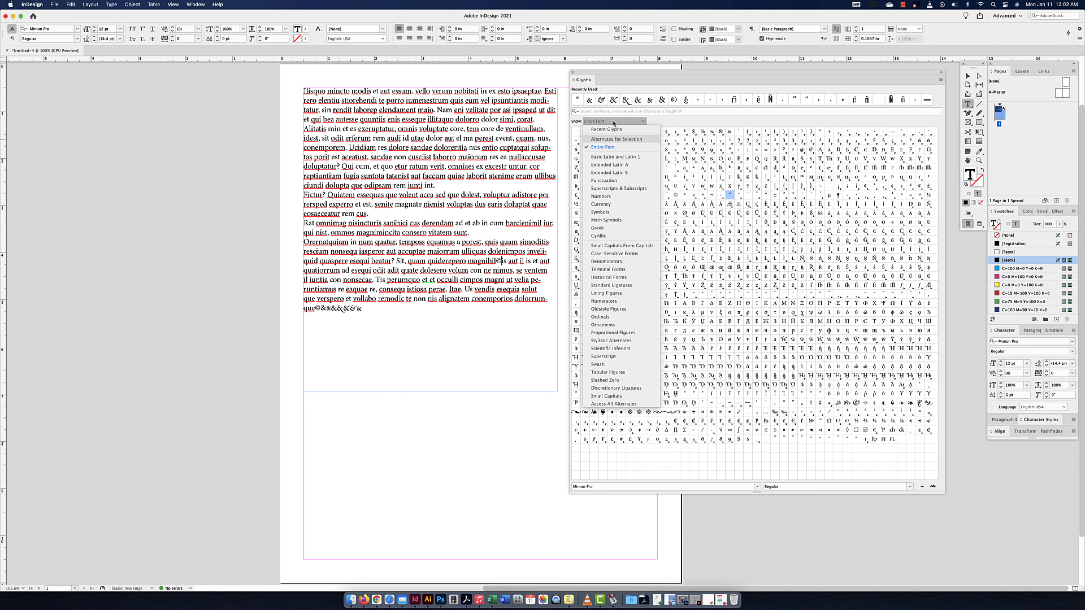
left_click(717, 132)
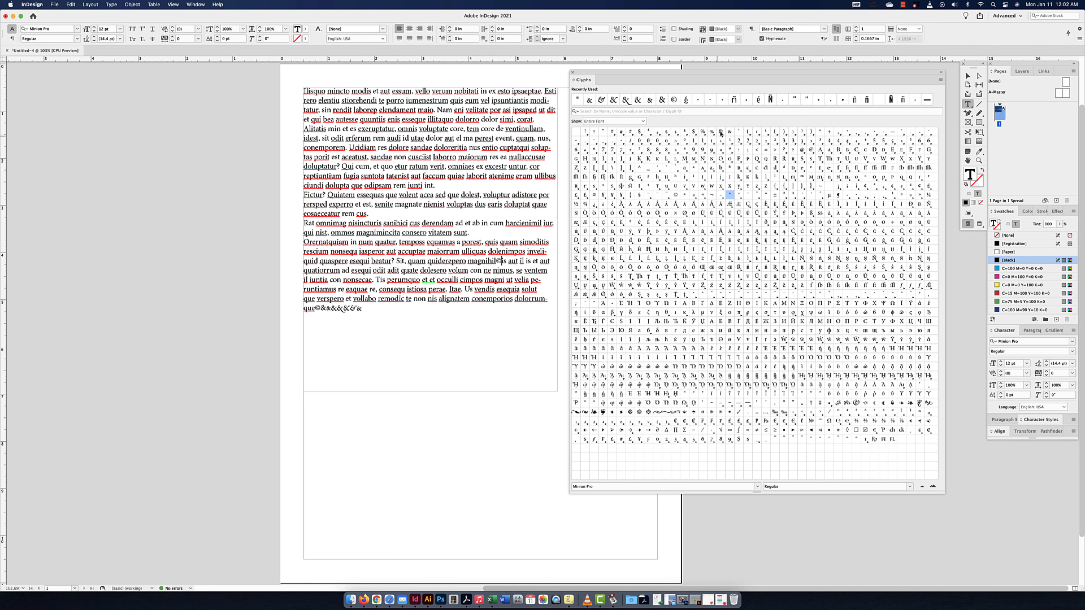
left_click(721, 133)
left_click(608, 122)
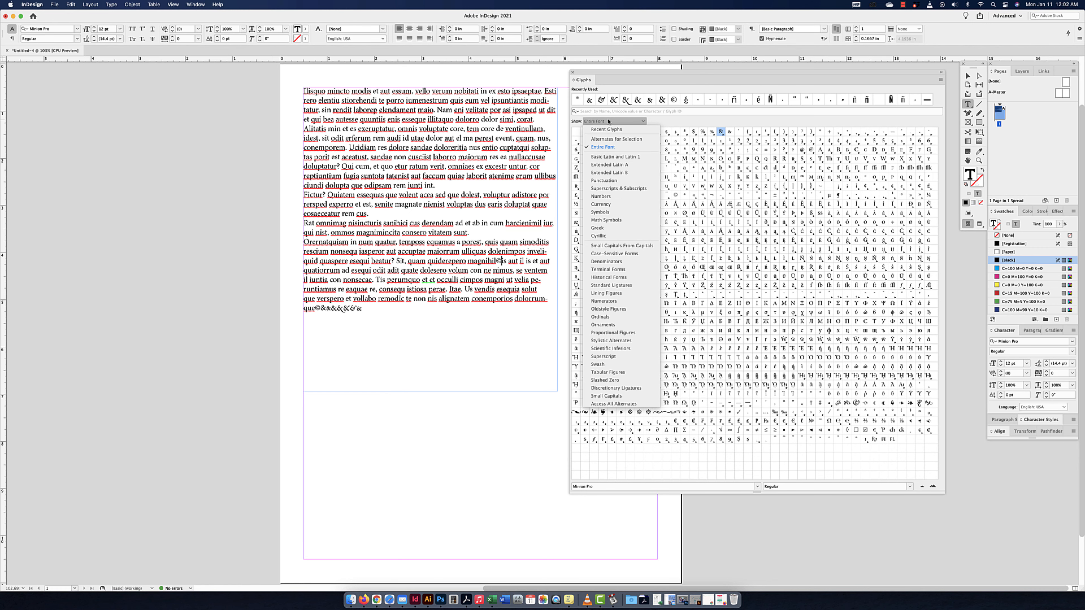
left_click(610, 136)
left_click(610, 121)
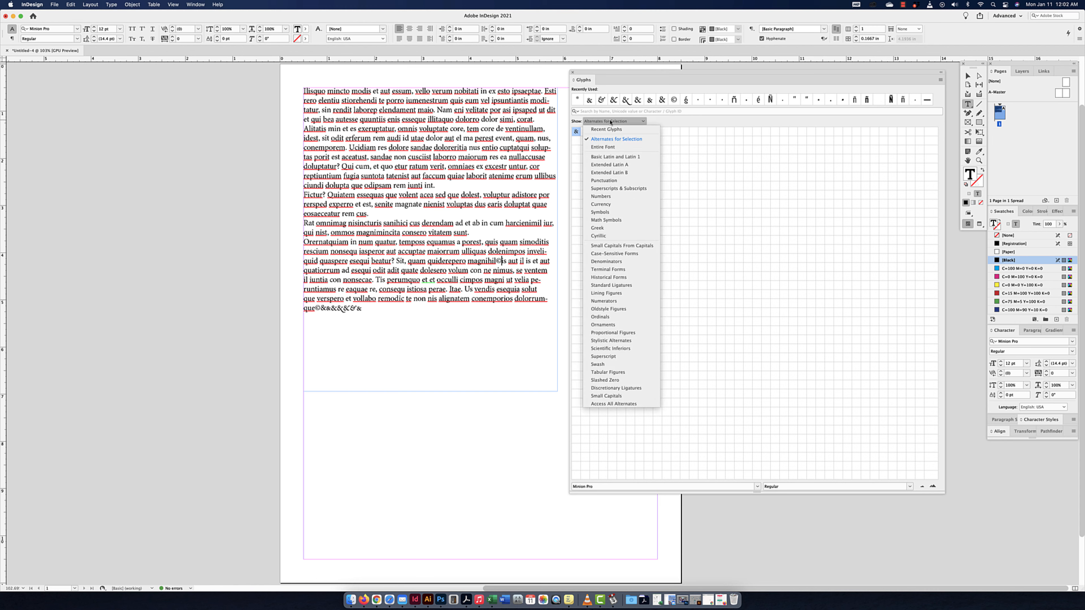
left_click(604, 148)
left_click(604, 122)
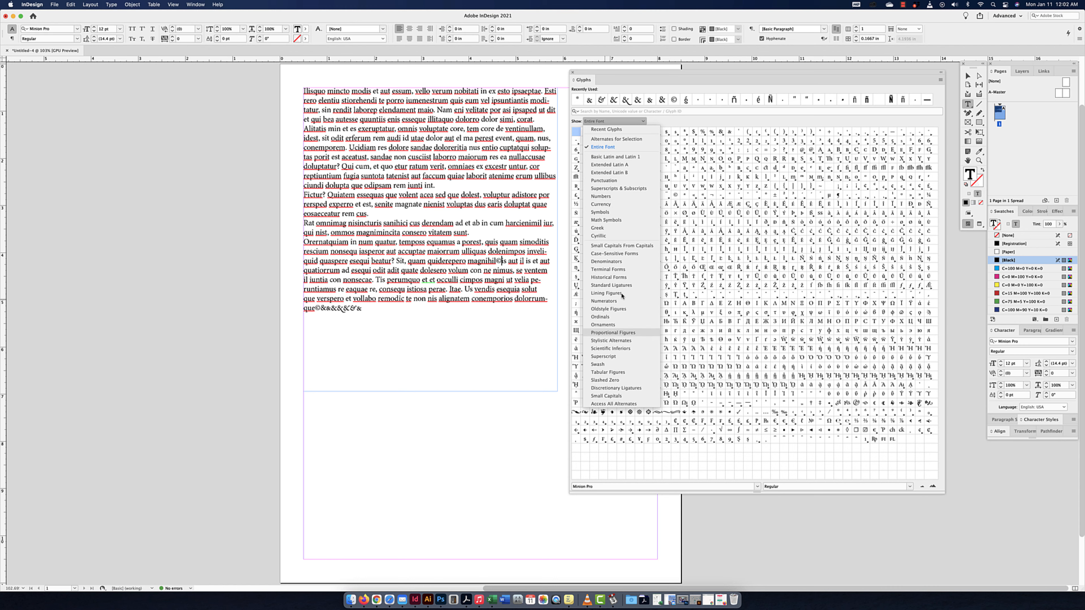
left_click(603, 146)
- Insert the ornamental Minion Pro glyph after the symbol in "magnihilis" and select it
double_click(919, 402)
left_click_drag(511, 261, 503, 261)
scroll(508, 262, "down", 1)
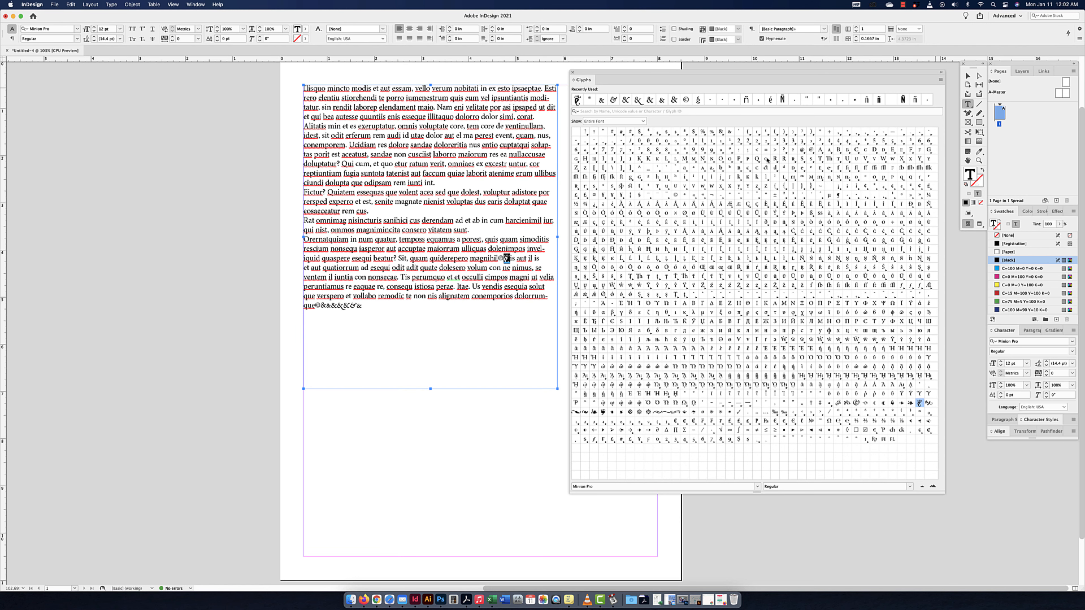
- Place the separate copy of the ornamental glyph on the pasteboard beside the page, about 2.7 × 4.3 in, and convert it to outlines
left_click(968, 78)
left_click(519, 282)
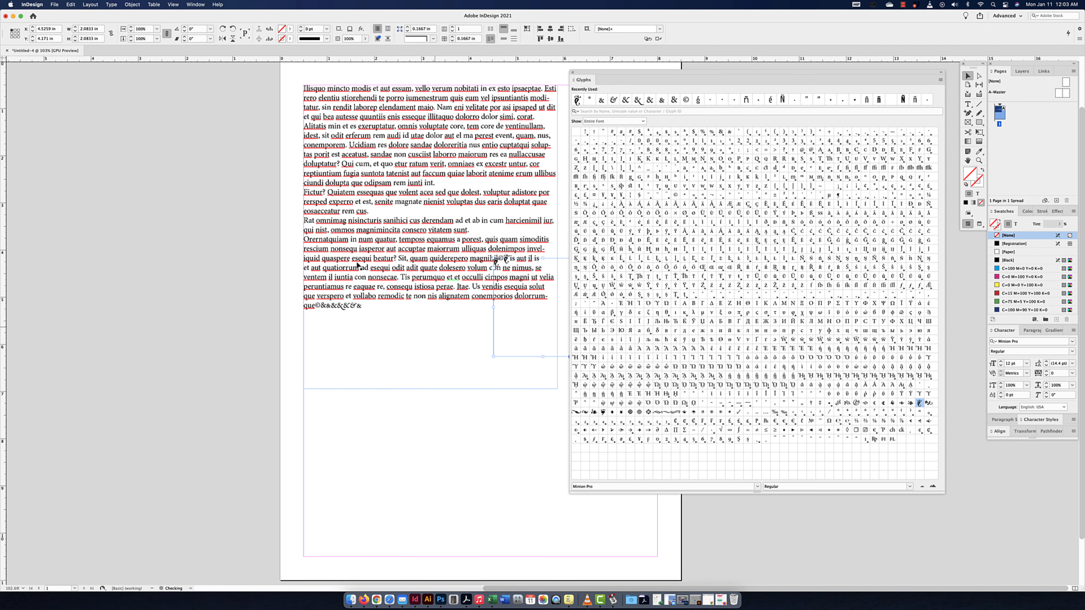
left_click_drag(520, 282, 205, 427)
key("super+shift+o")
left_click_drag(100, 307, 115, 223)
left_click(977, 78)
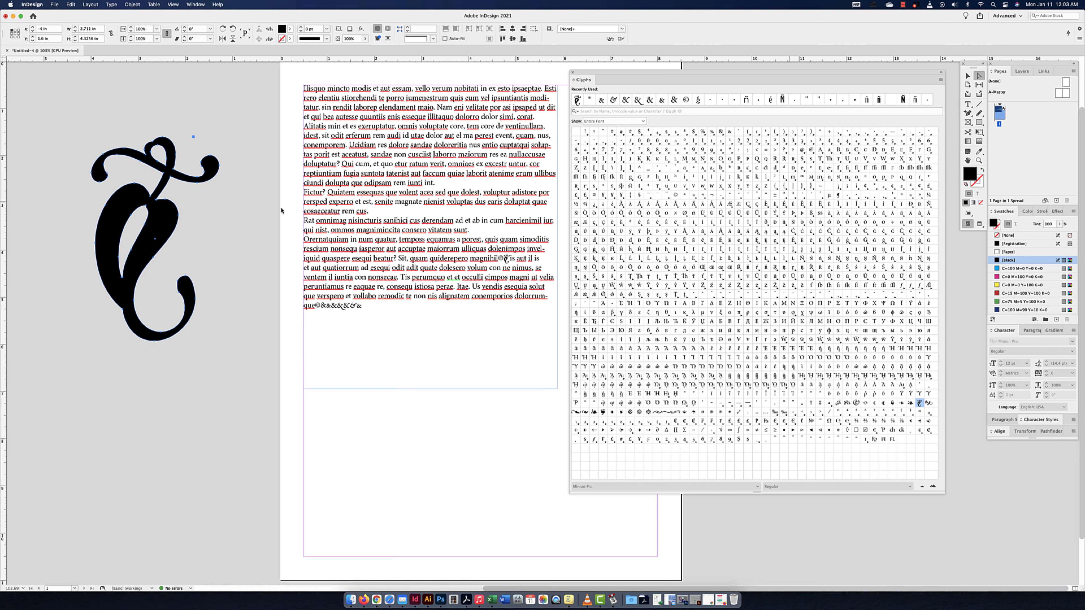
- Create a new glyph set named mine
left_click(940, 80)
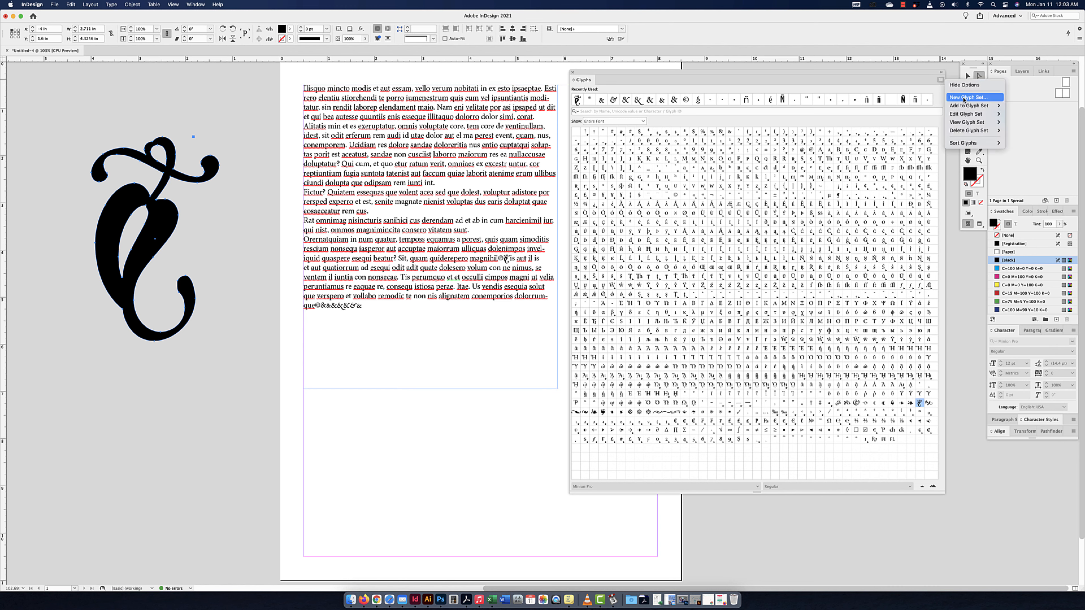
left_click(963, 97)
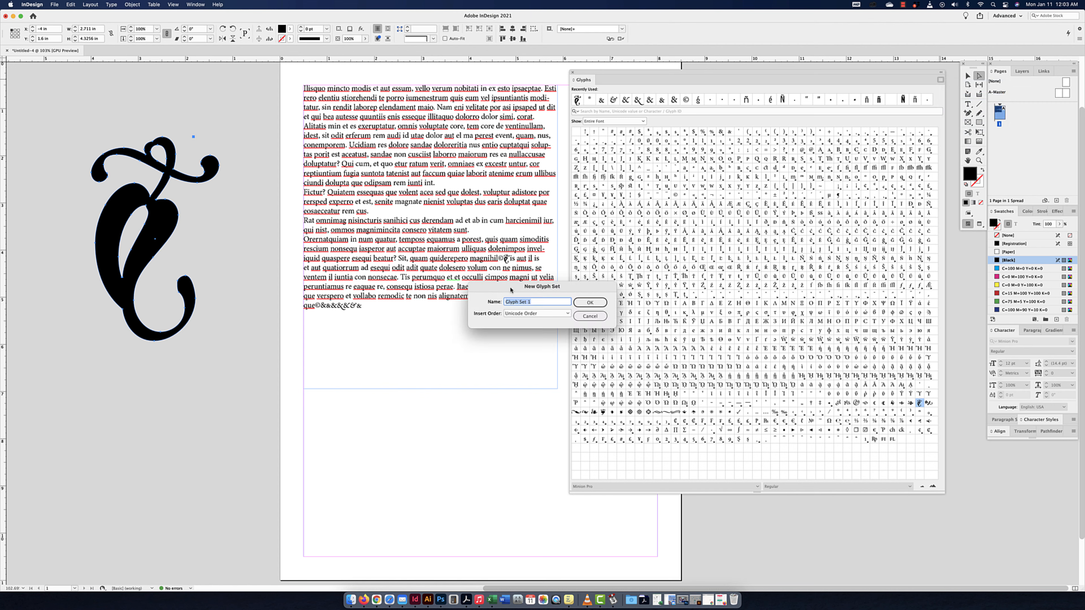
type("mine")
key("Return")
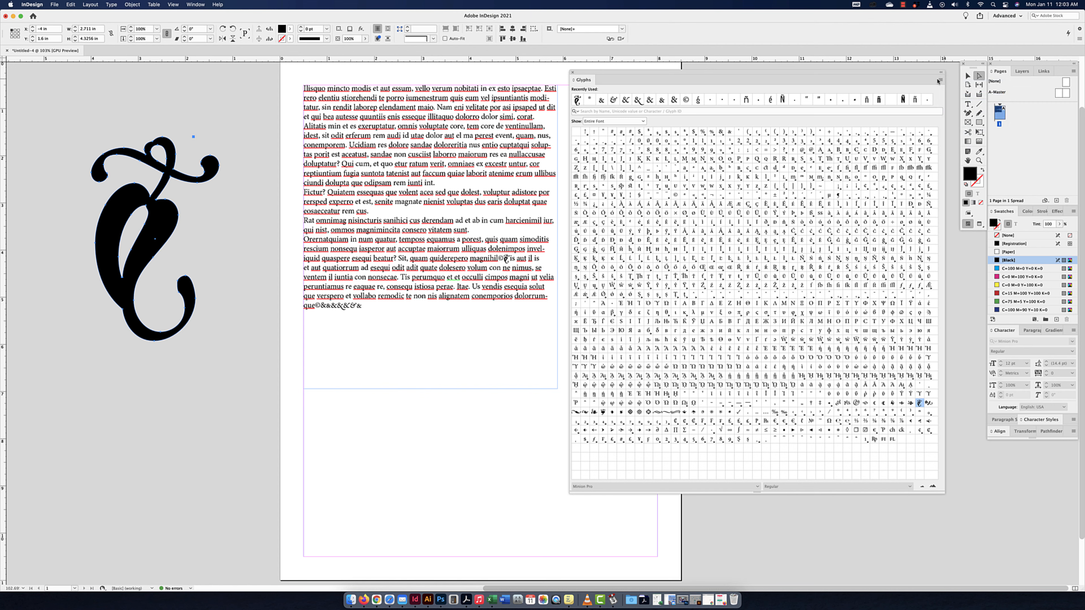
- Add the Minion Pro copyright sign and ampersand to the mine glyph set
left_click(940, 80)
key("Escape")
left_click(675, 194)
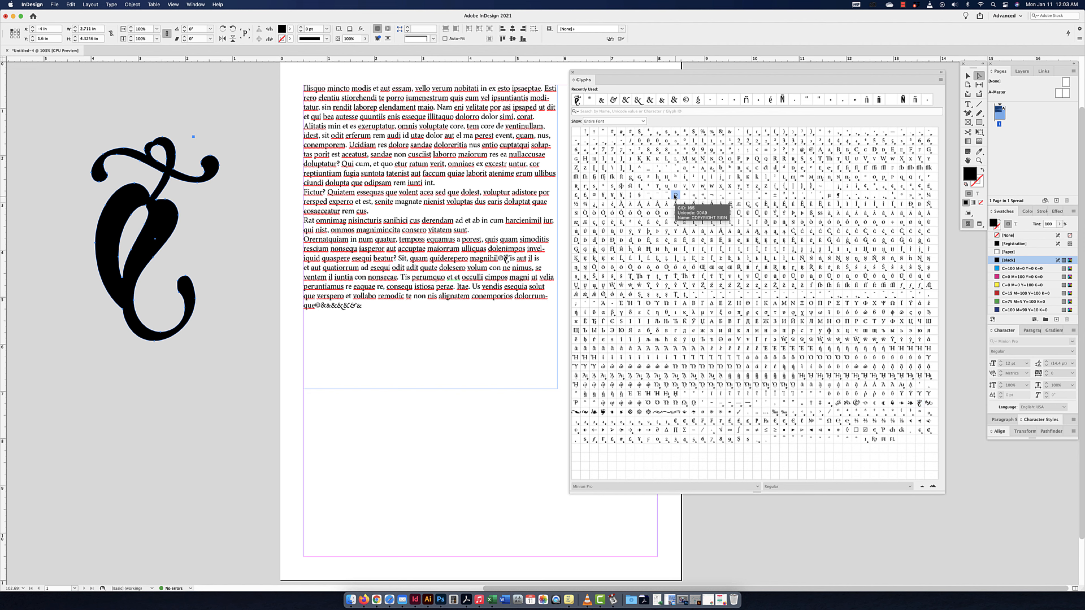
left_click(720, 132)
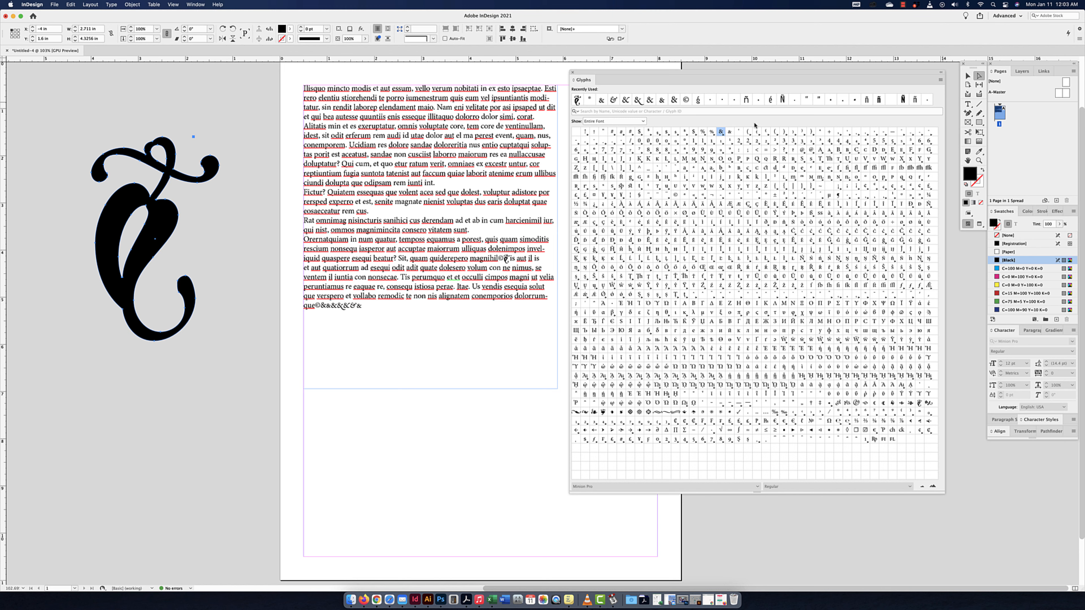
left_click(940, 79)
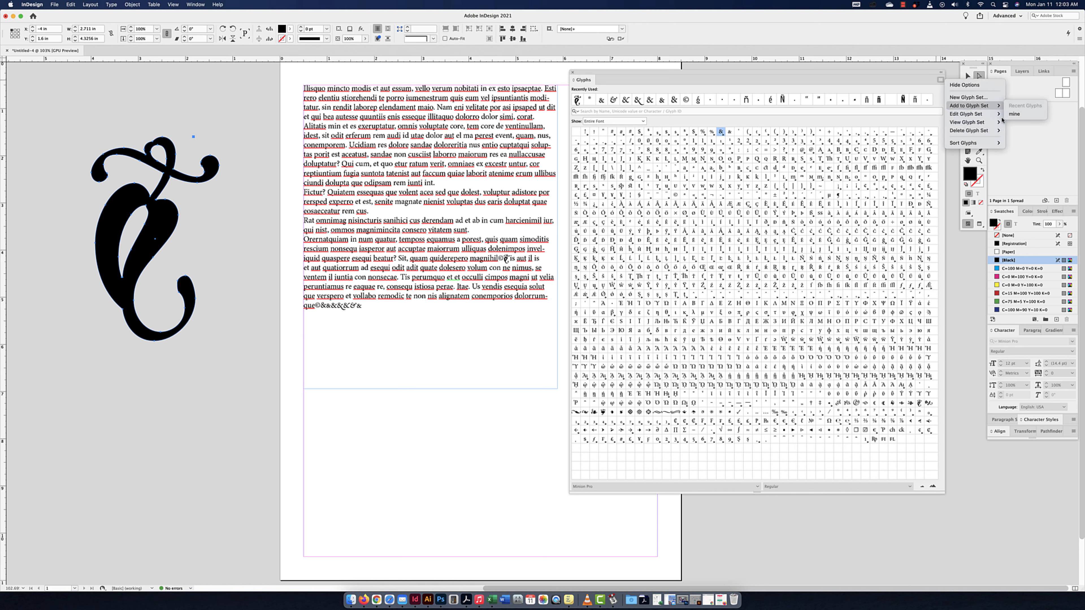
left_click(998, 106)
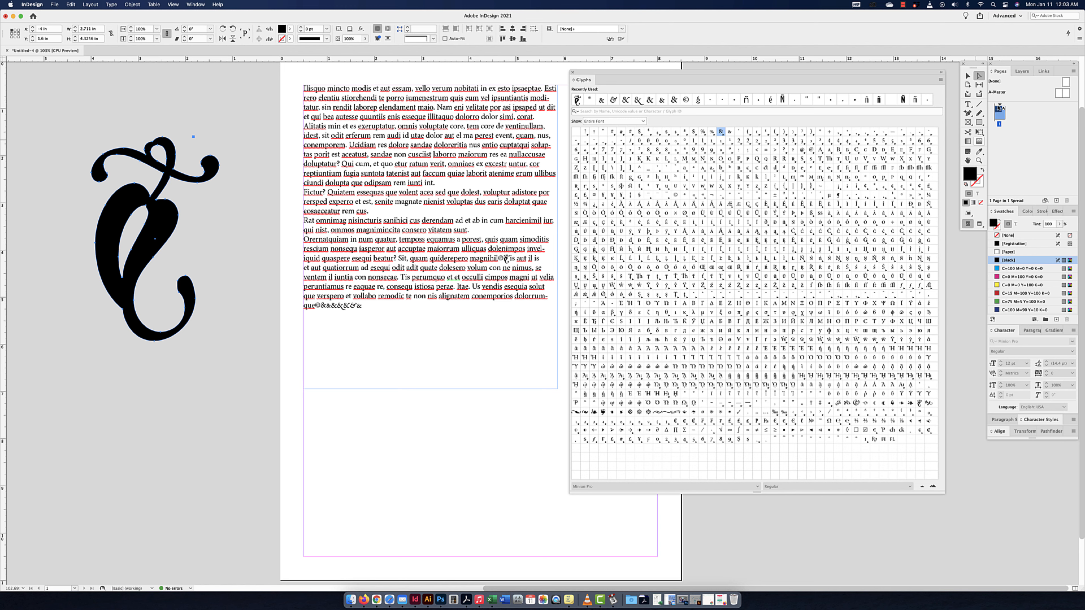
- View the mine glyph set and move the Glyphs panel further away from the text
left_click(940, 80)
mouse_move(970, 111)
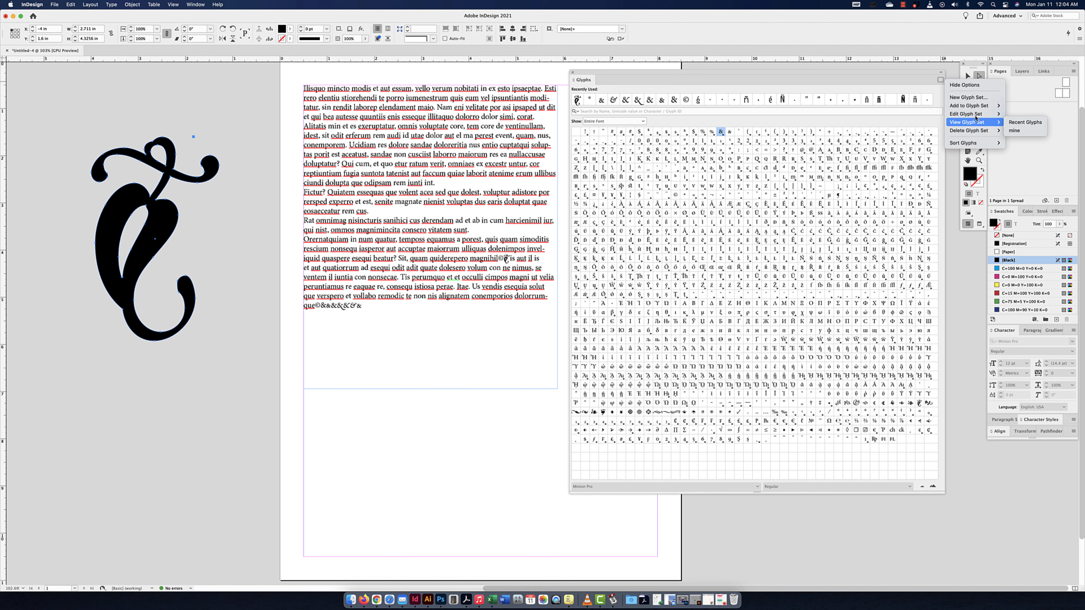
key("Down")
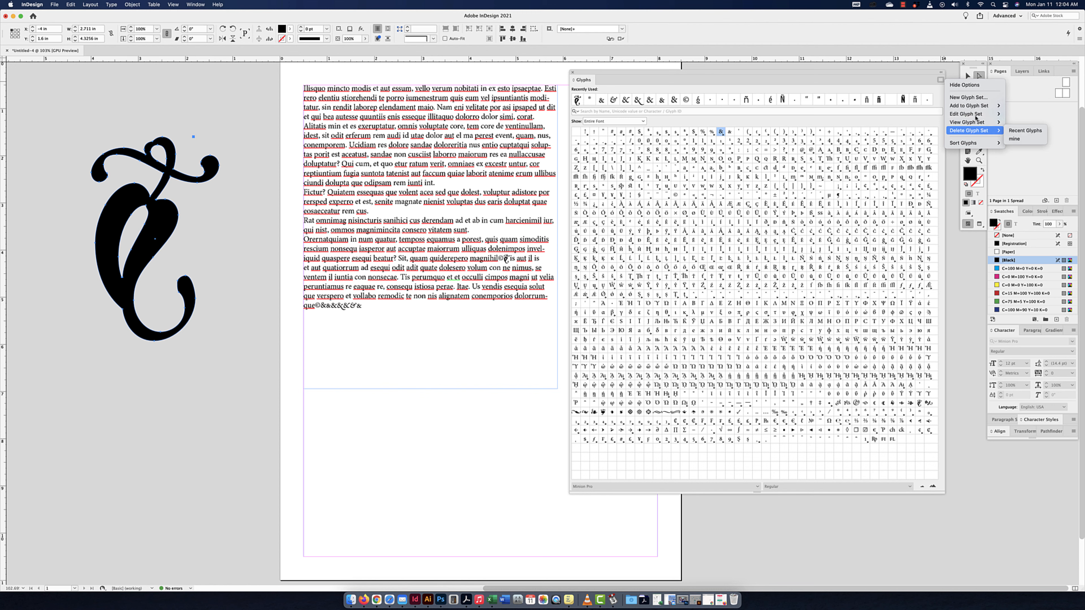
left_click(1015, 130)
left_click_drag(632, 73, 738, 126)
- Select the letter e in "dolest" and switch the glyph display to Recent Glyphs, finishing on Entire Font
double_click(383, 226)
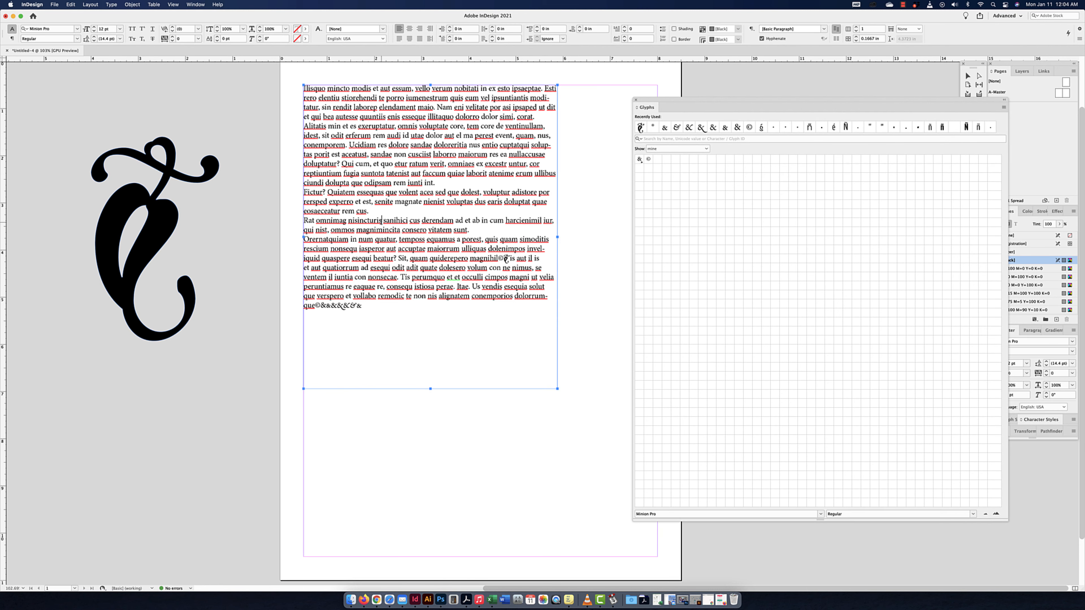
left_click(473, 191)
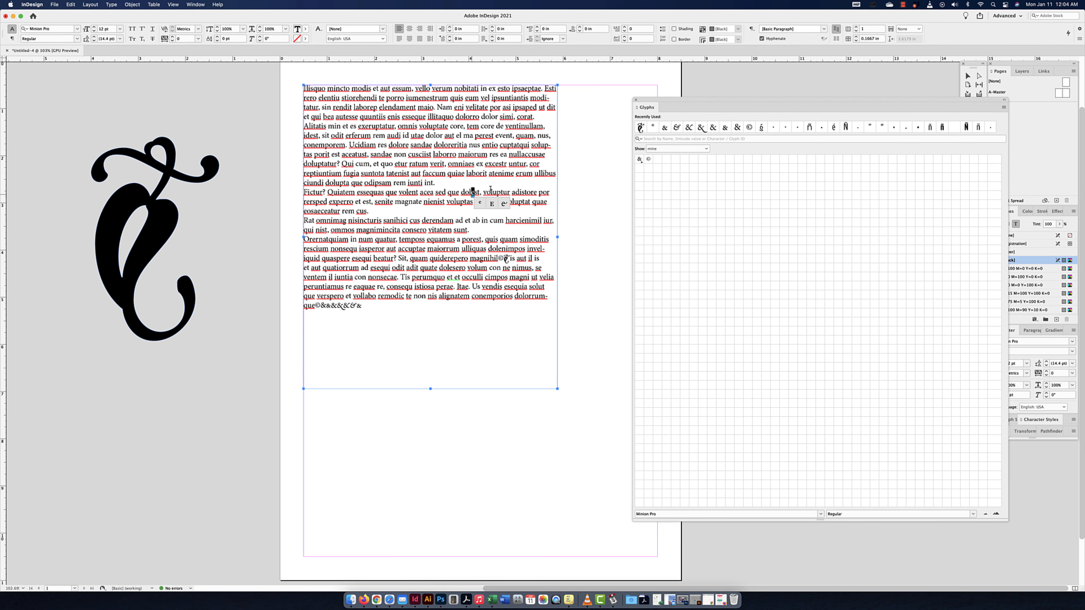
left_click(1004, 107)
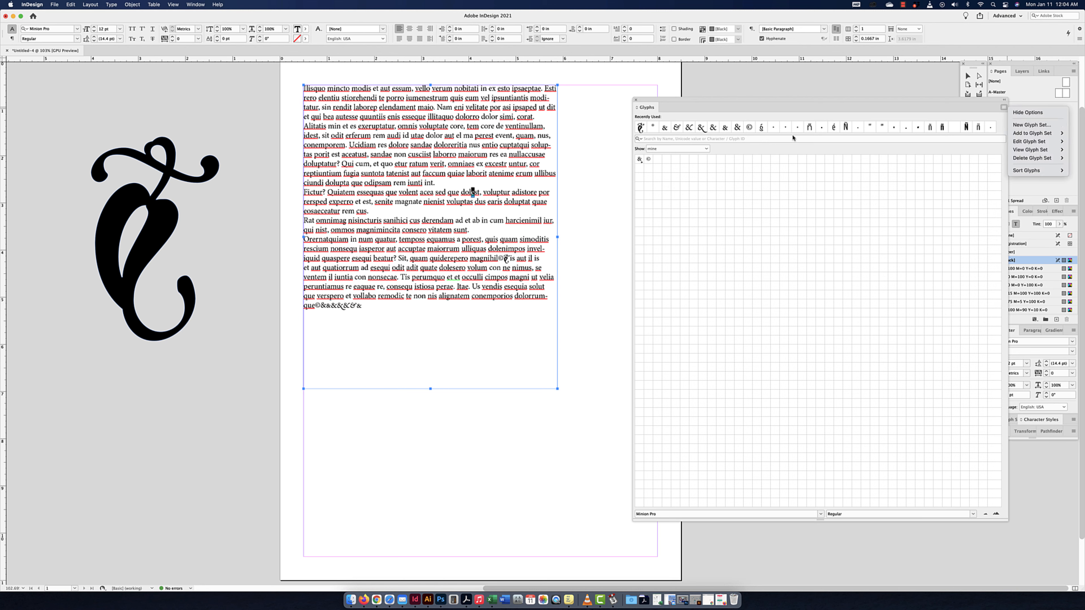
left_click(696, 150)
left_click(706, 147)
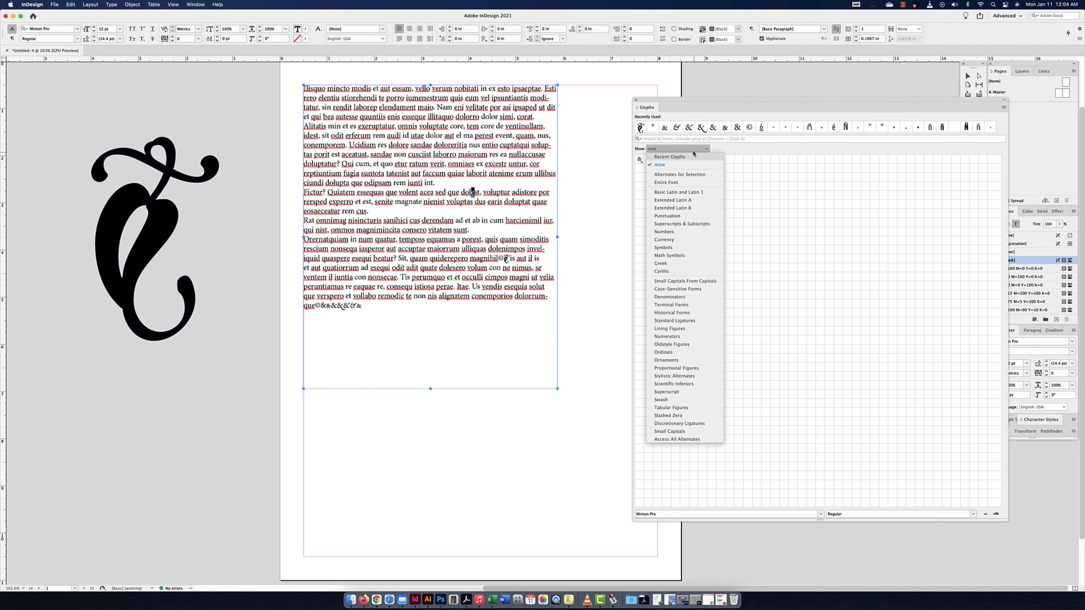
left_click(690, 153)
left_click(703, 149)
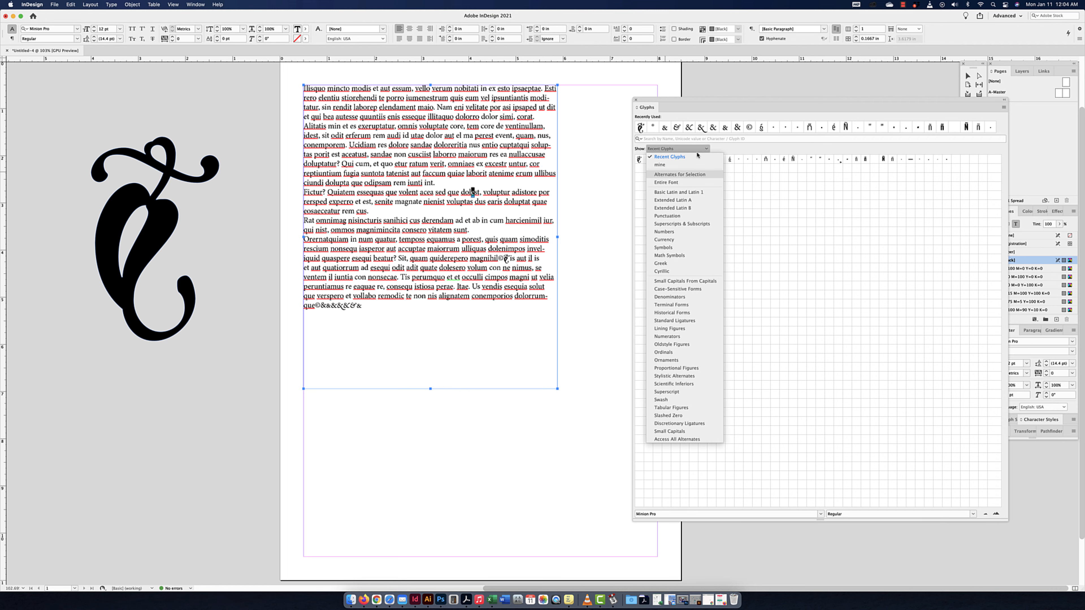
left_click(665, 183)
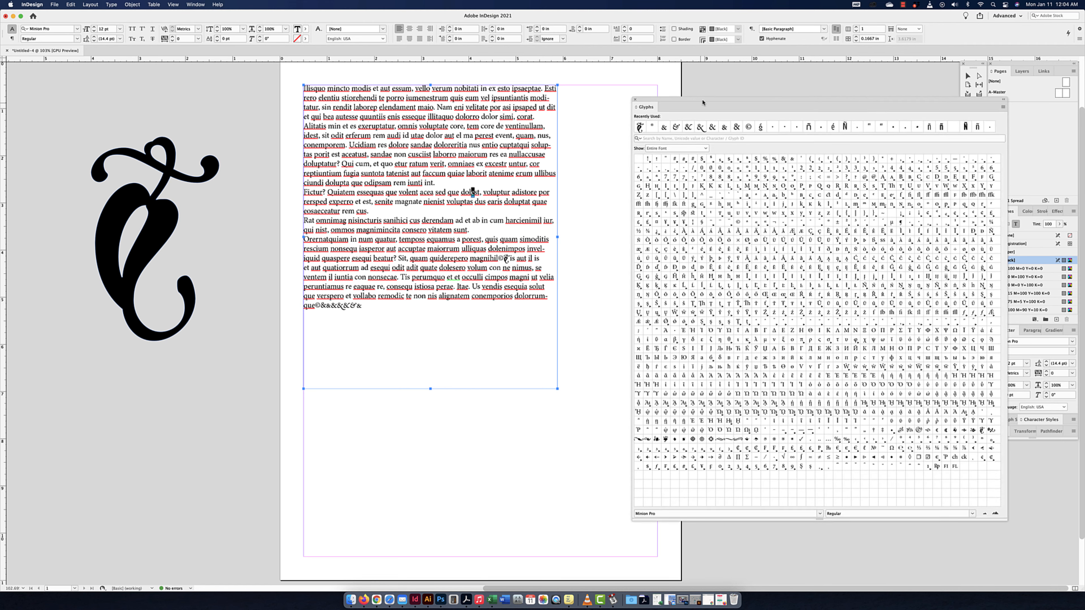
- Keep Entire Font displayed and select a single letter in the line beginning "tas porit" to locate its glyph
left_click_drag(693, 107, 685, 102)
left_click(683, 144)
left_click(654, 177)
left_click_drag(471, 155, 474, 155)
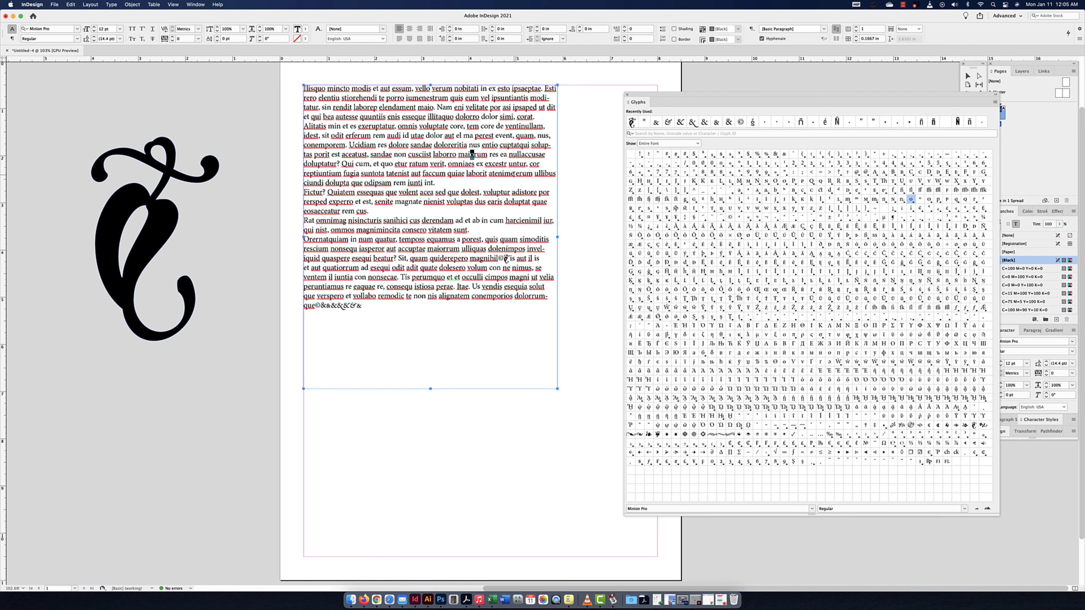
scroll(512, 173, "up", 1)
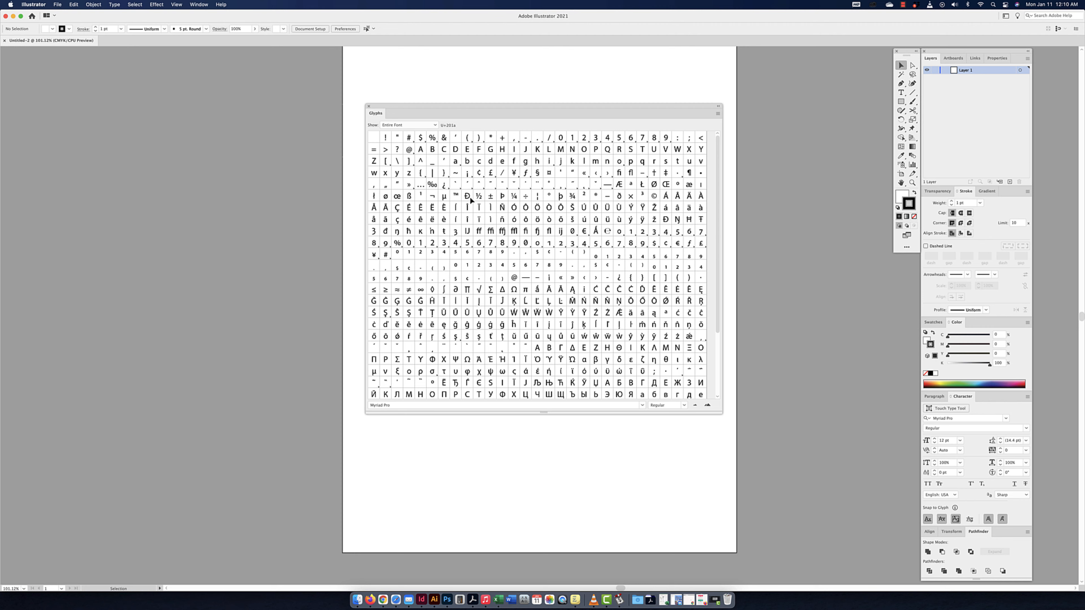
- Switch to Illustrator, close its Glyphs panel and reopen it
left_click_drag(423, 106, 418, 116)
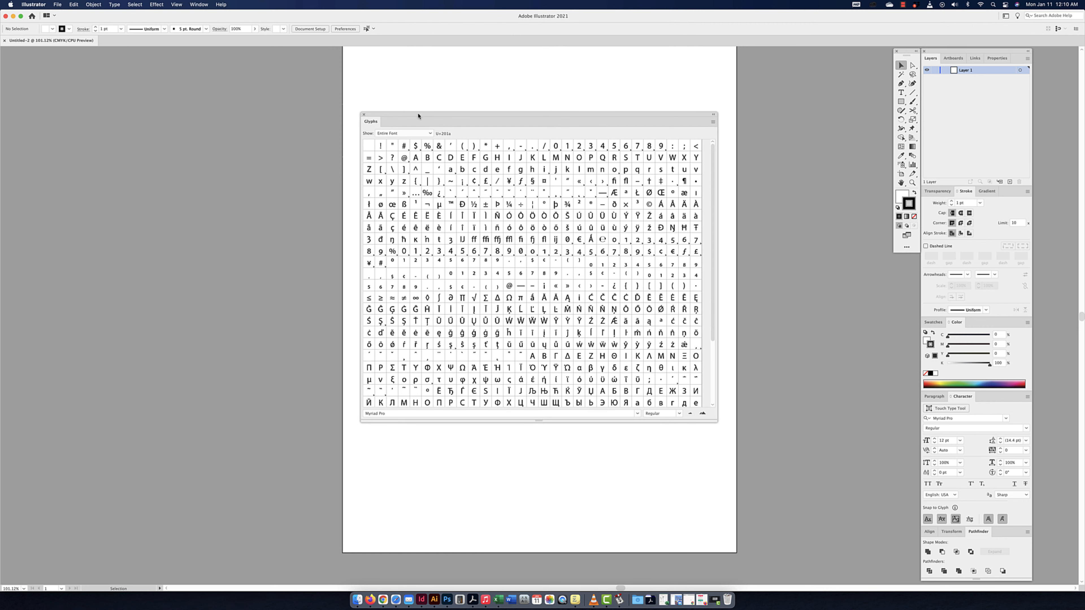
left_click(364, 114)
left_click(114, 4)
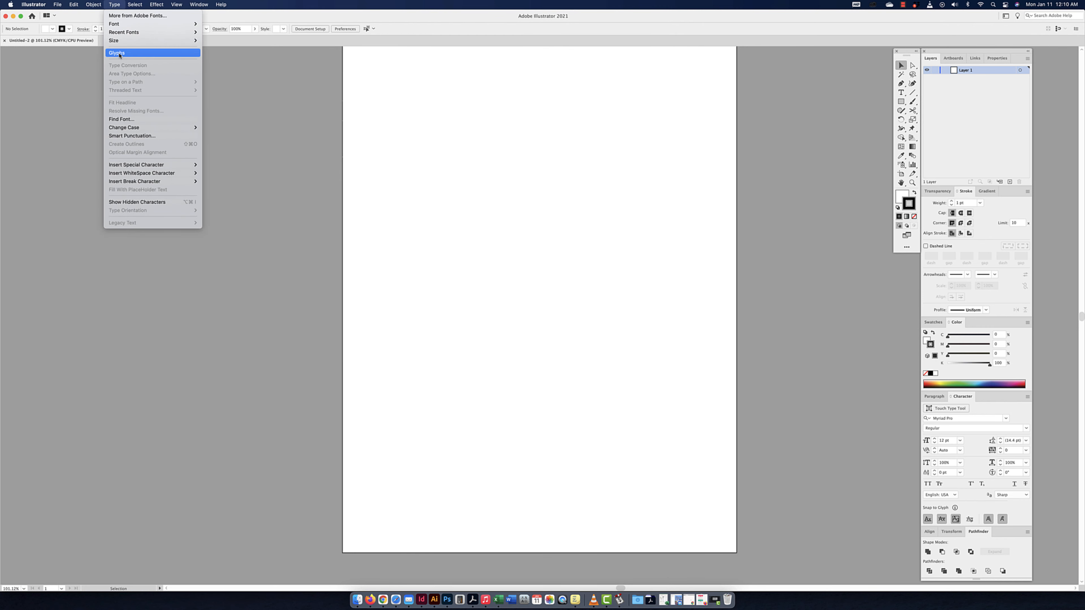